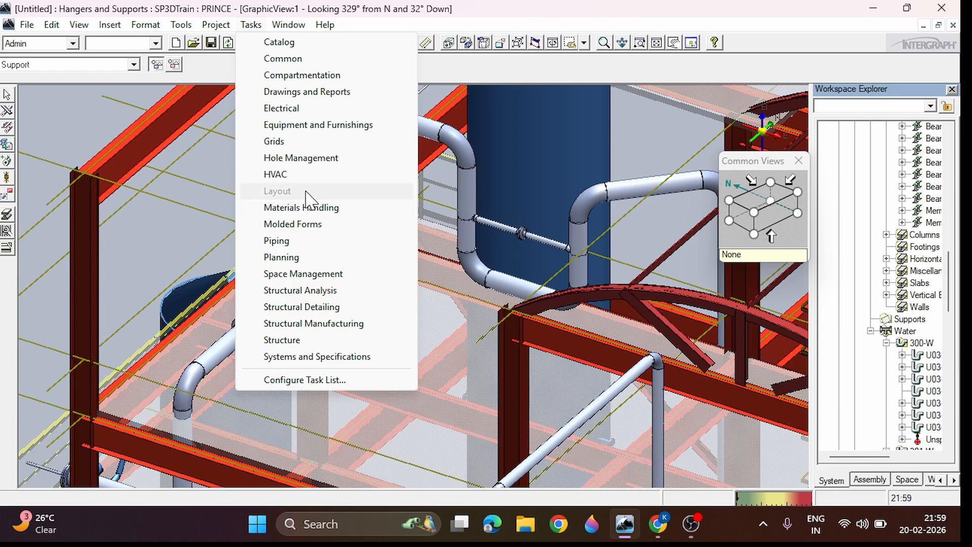
# Step: Switch the active task to HVAC and back to Hangers and Supports
pyautogui.click(298, 175)
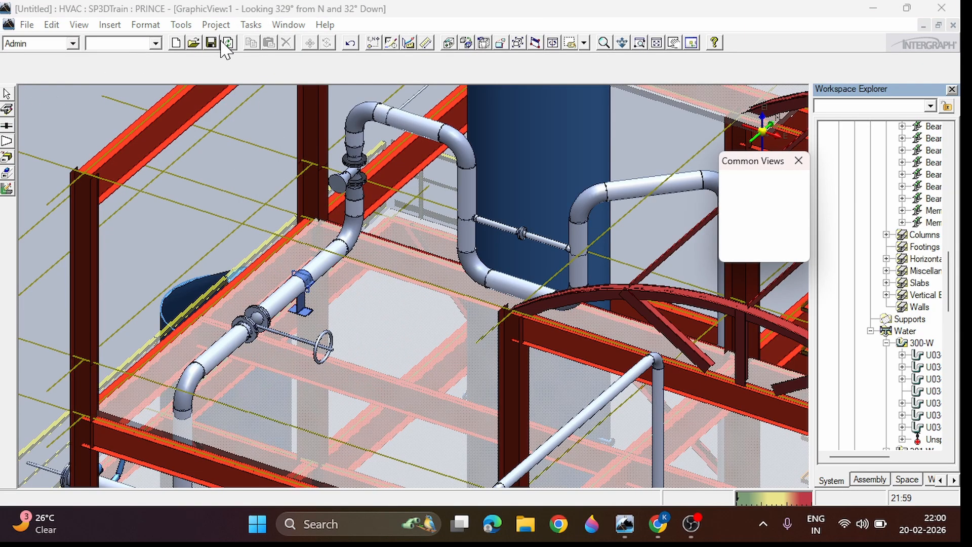
pyautogui.click(252, 25)
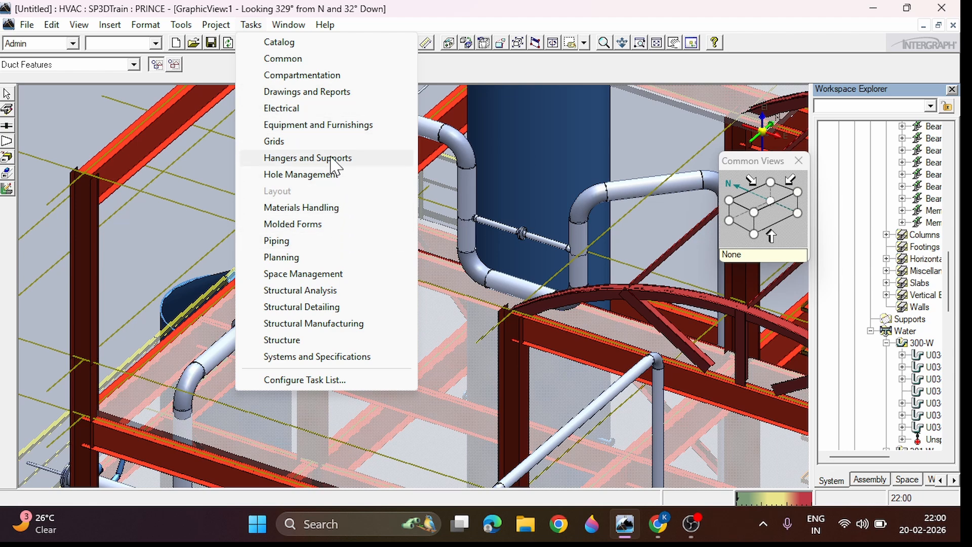
pyautogui.click(311, 158)
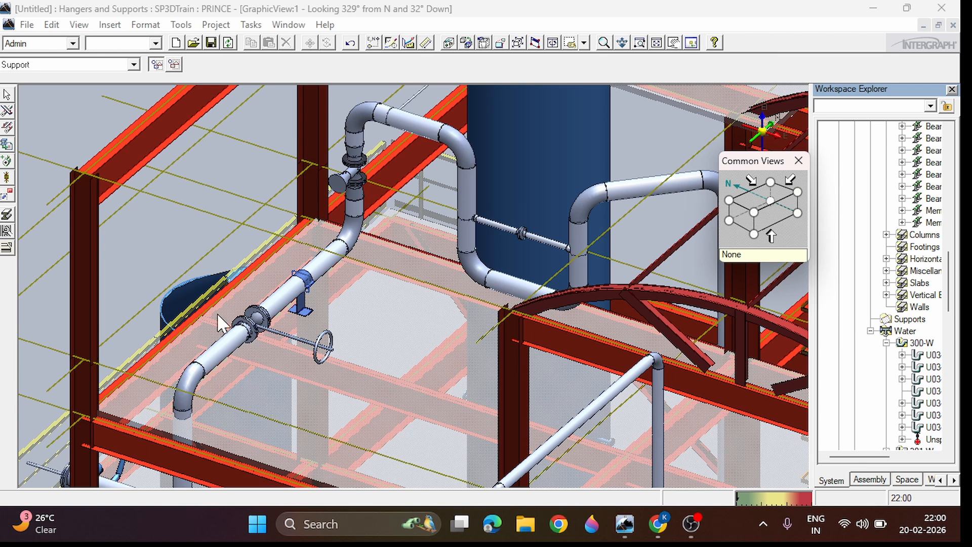
# Step: Start a design support and accept the straight pipe between the lower elbow and the valve as the feature to support
pyautogui.click(7, 94)
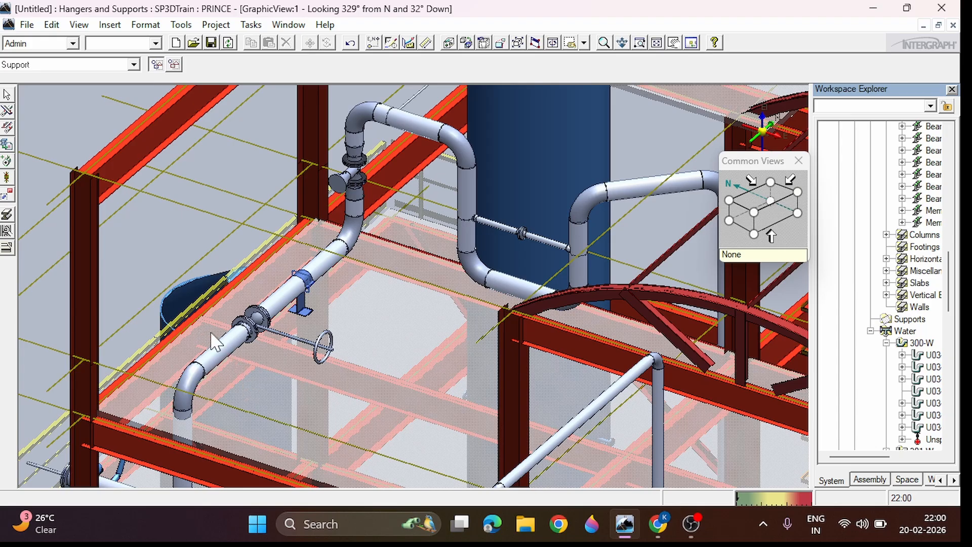
pyautogui.click(7, 129)
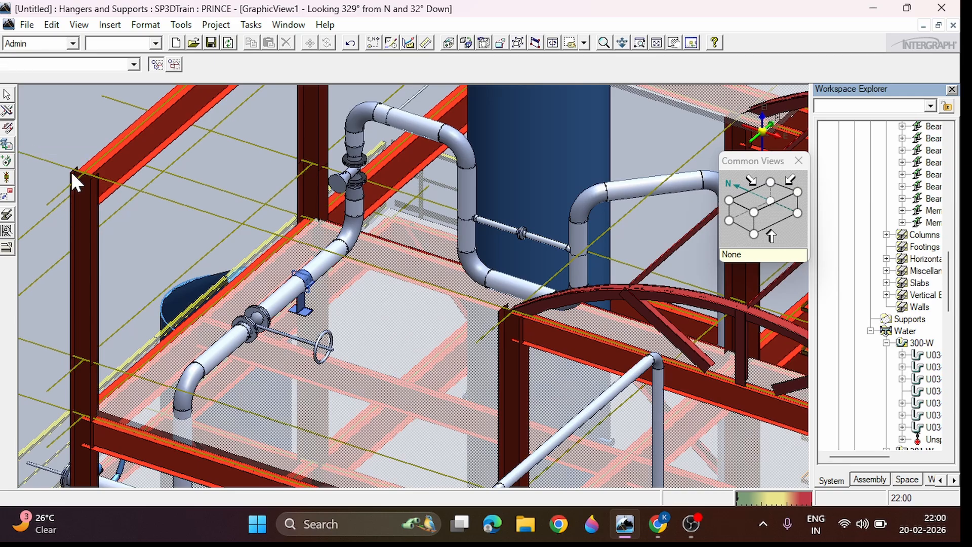
pyautogui.click(223, 353)
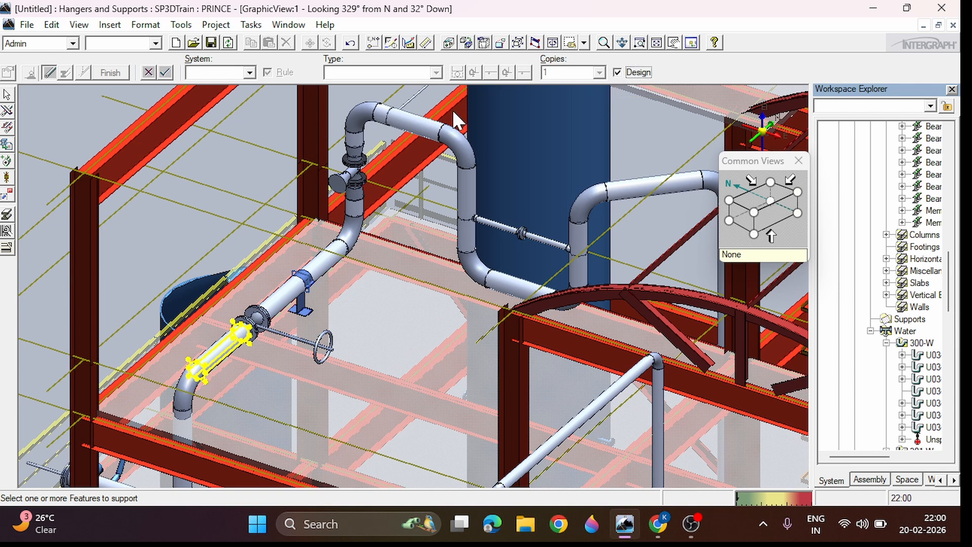
pyautogui.click(166, 74)
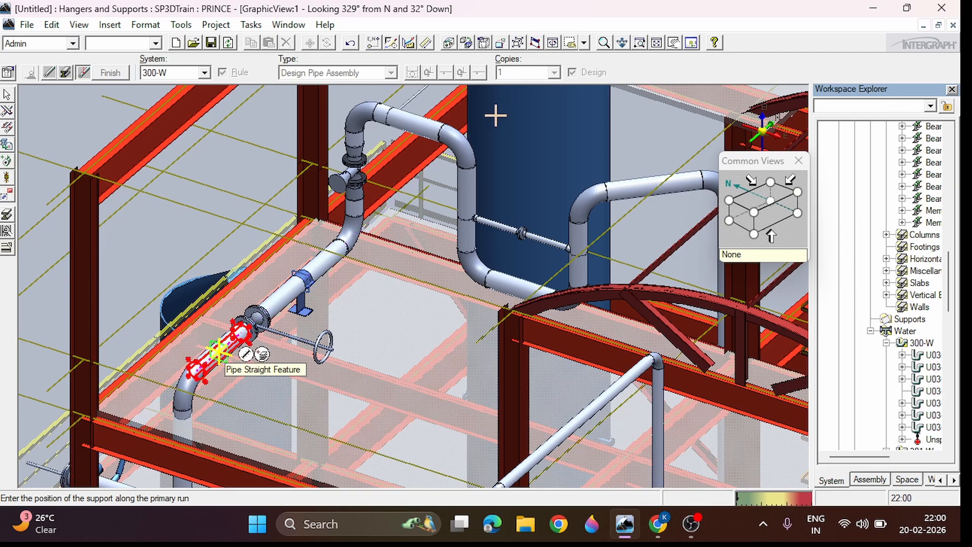
# Step: Position the design support about midway along the straight pipe and finish placing it
pyautogui.click(609, 43)
pyautogui.click(247, 355)
pyautogui.click(225, 355)
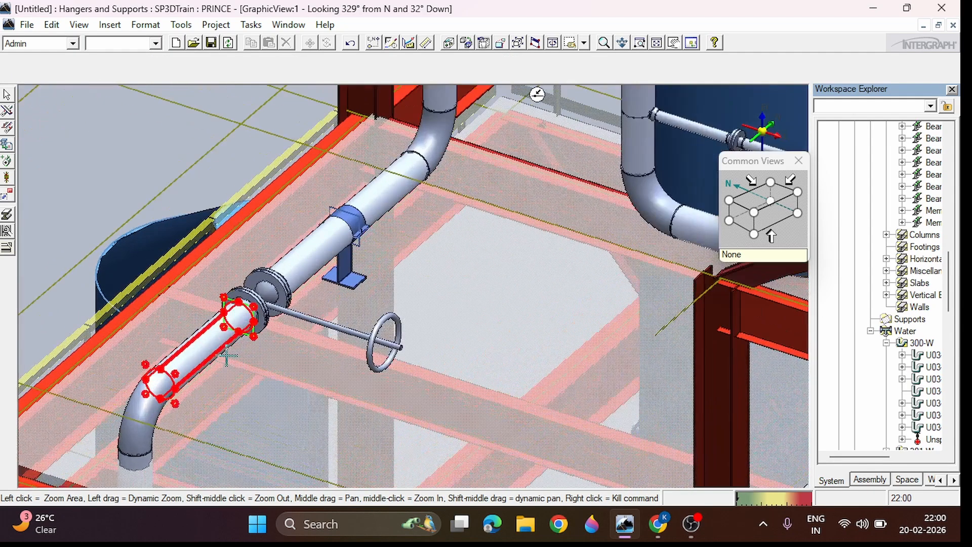
pyautogui.rightClick(223, 355)
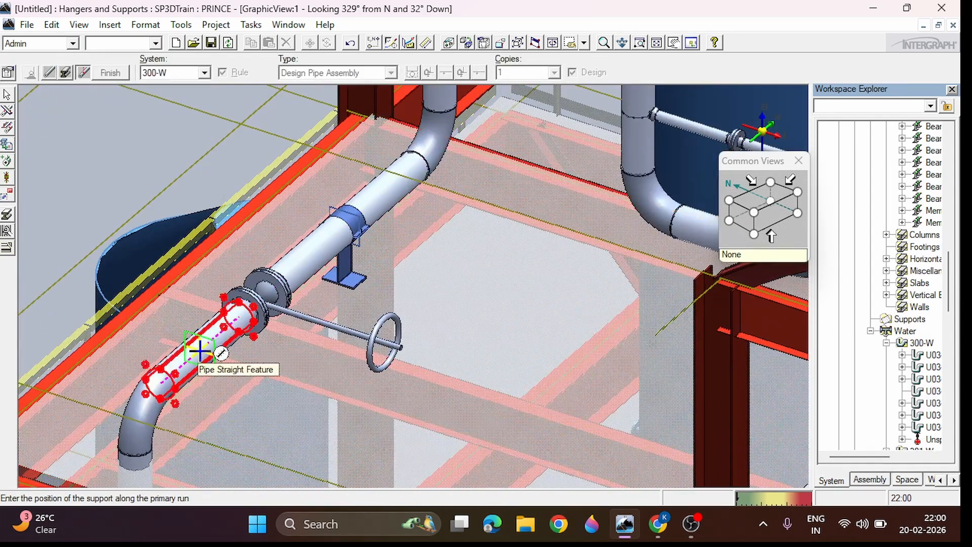
pyautogui.click(199, 350)
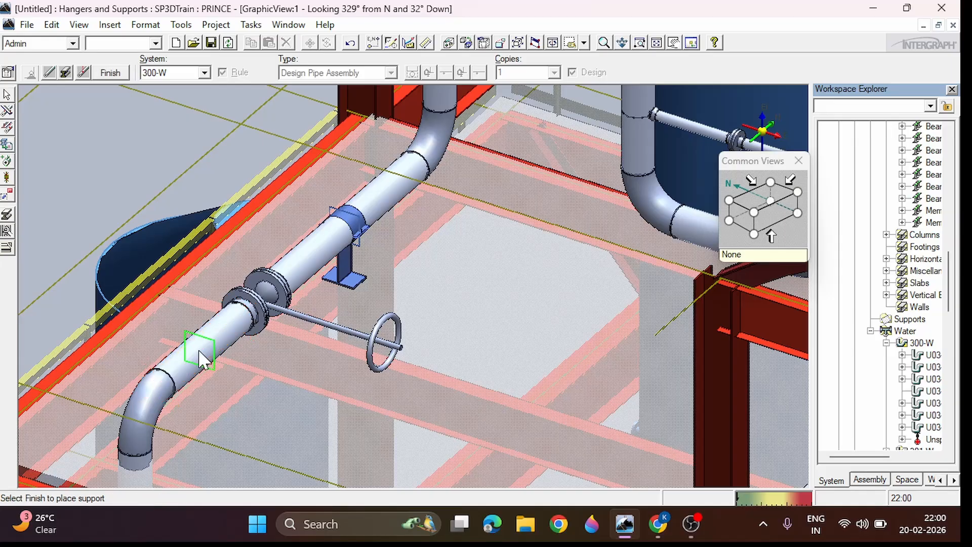
pyautogui.click(116, 74)
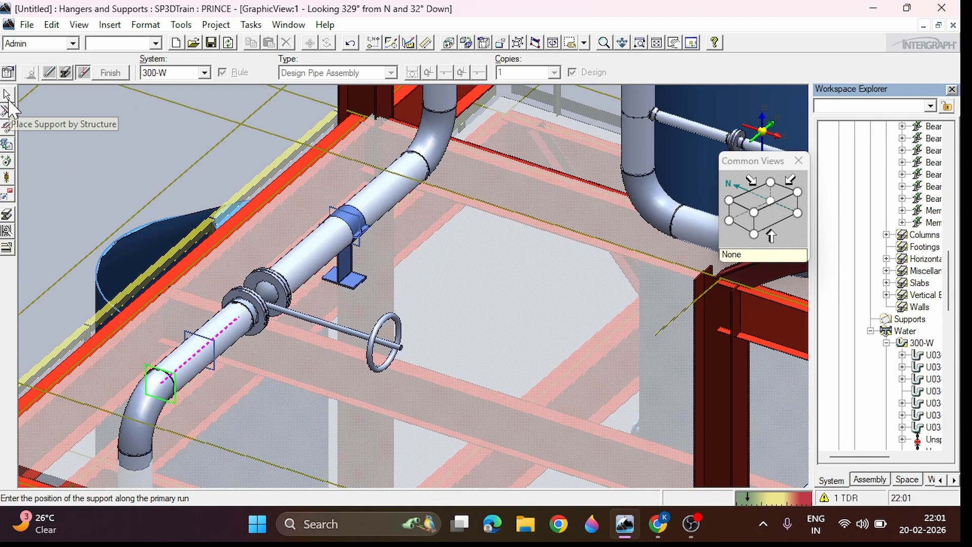
# Step: Start placing a support component and pick the new design support on the pipe before the valve as its parent
pyautogui.click(604, 43)
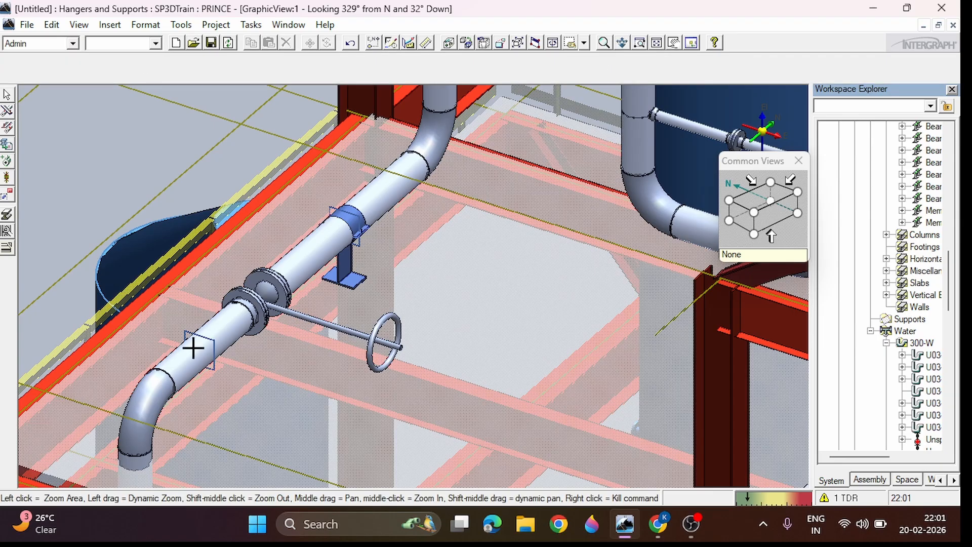
pyautogui.scroll(-3, 221, 347)
pyautogui.scroll(5, 252, 355)
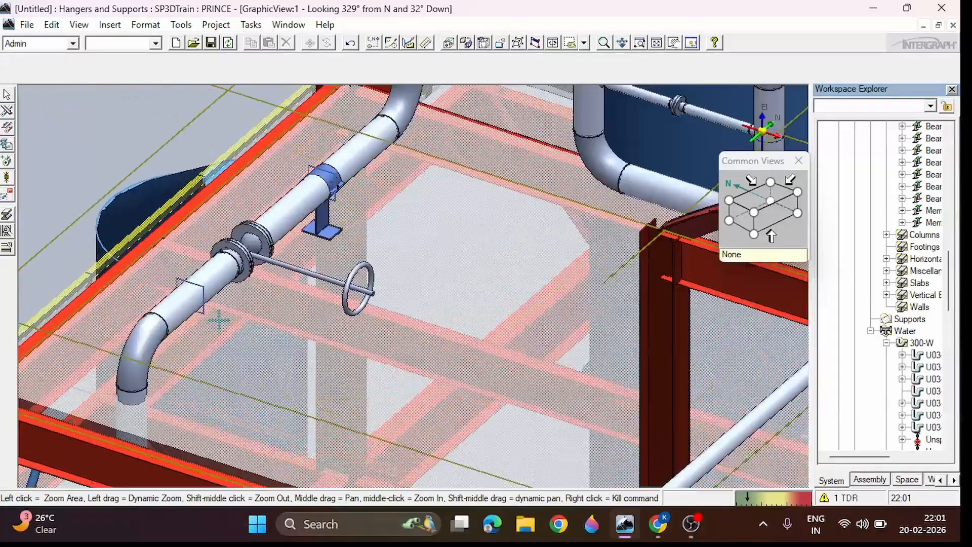
pyautogui.scroll(-3, 228, 361)
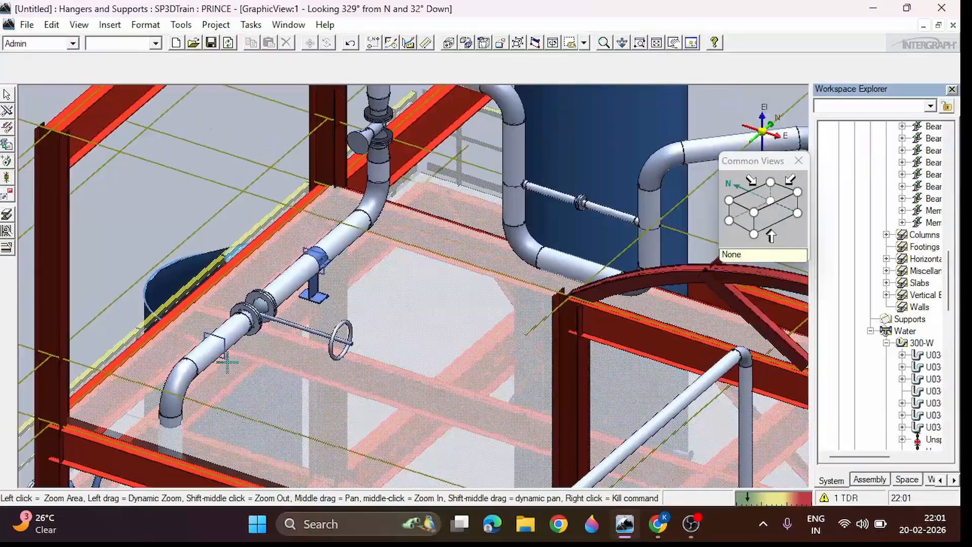
pyautogui.scroll(3, 228, 362)
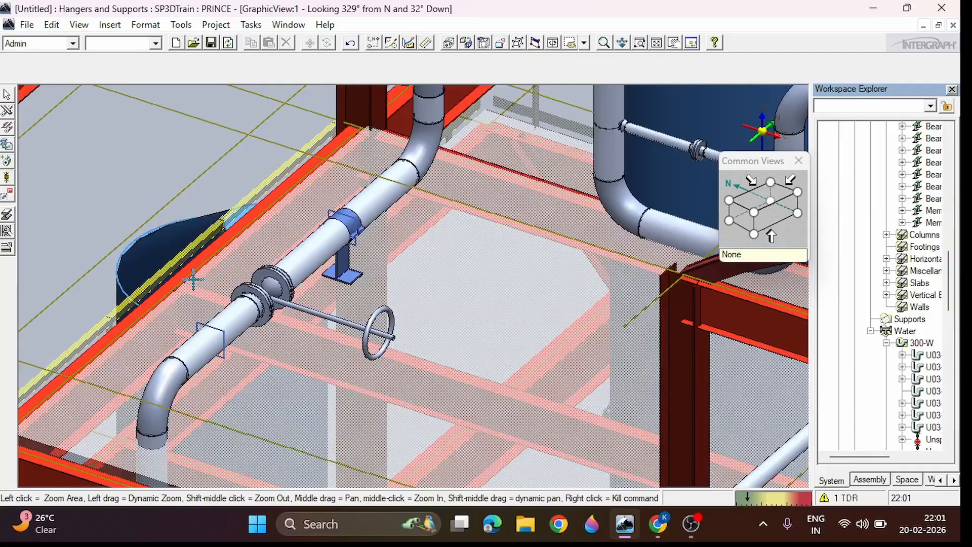
pyautogui.click(7, 109)
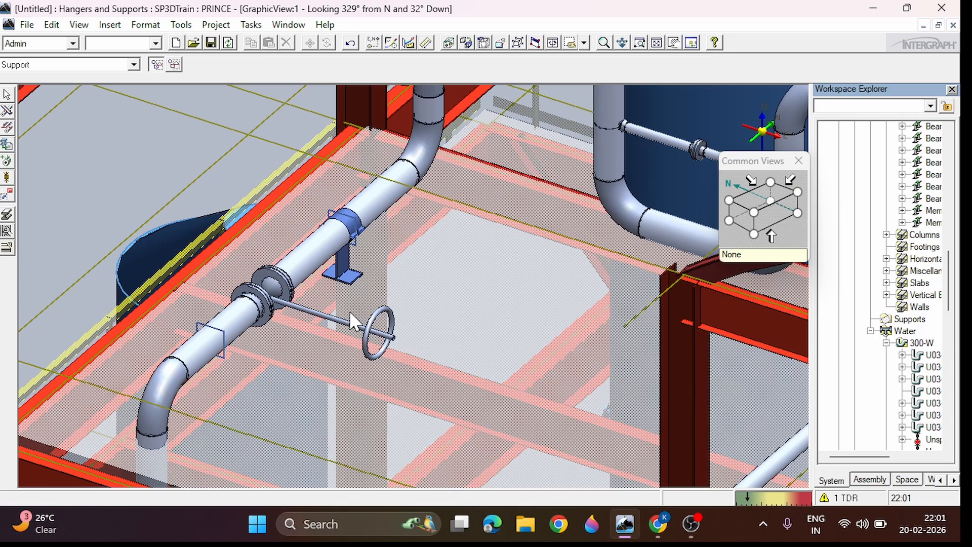
pyautogui.click(6, 162)
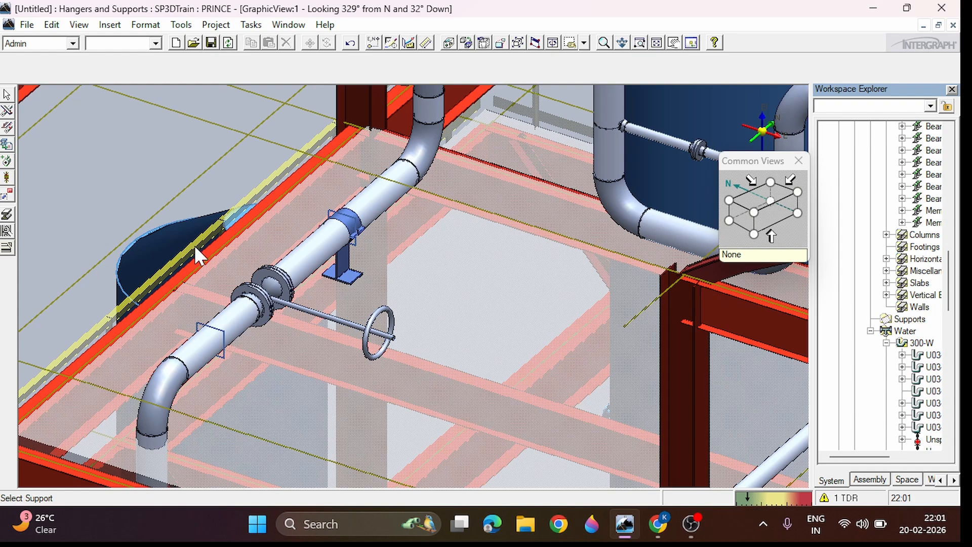
pyautogui.click(225, 357)
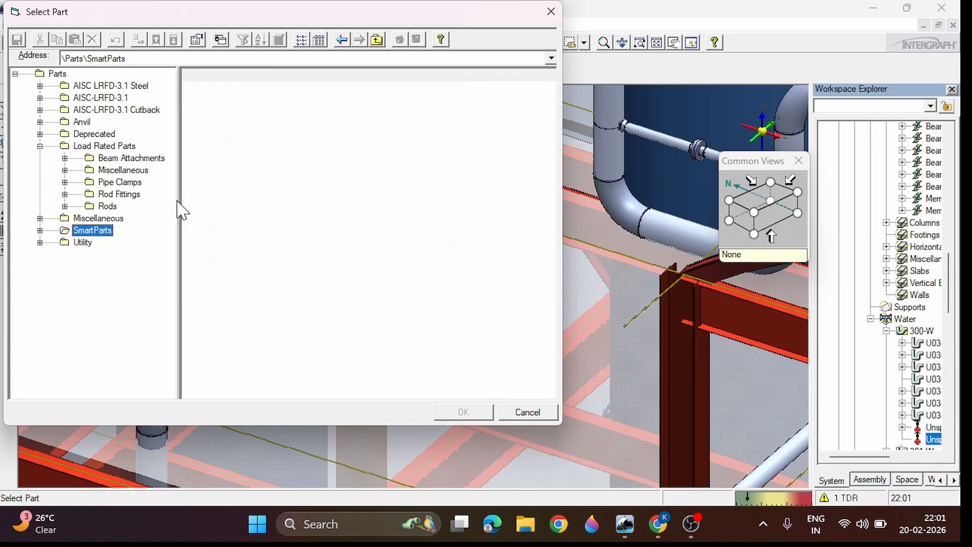
# Step: Browse the parts catalog to the U Bolt - Standard folder under SmartParts, S3D Standard, U-Bolts
pyautogui.click(15, 73)
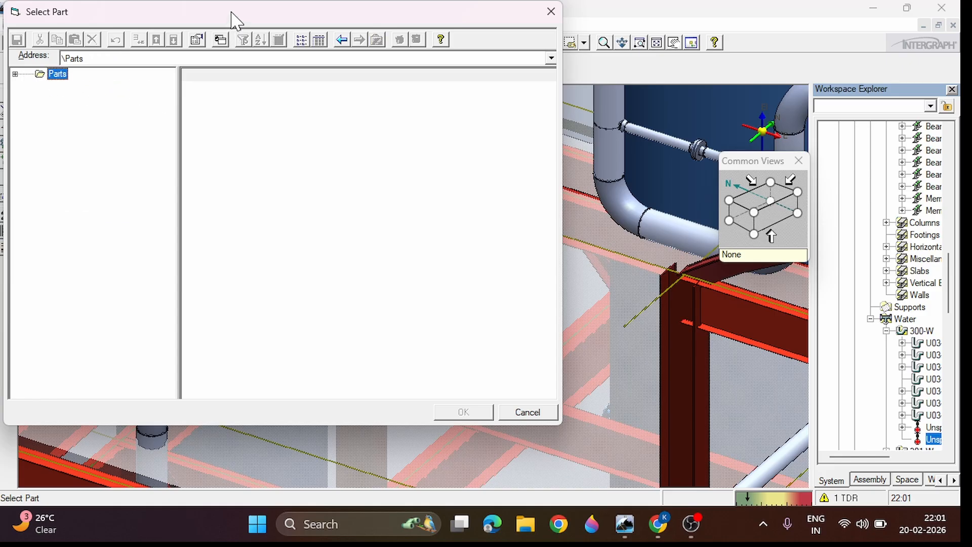
pyautogui.moveTo(232, 16); pyautogui.dragTo(611, 39)
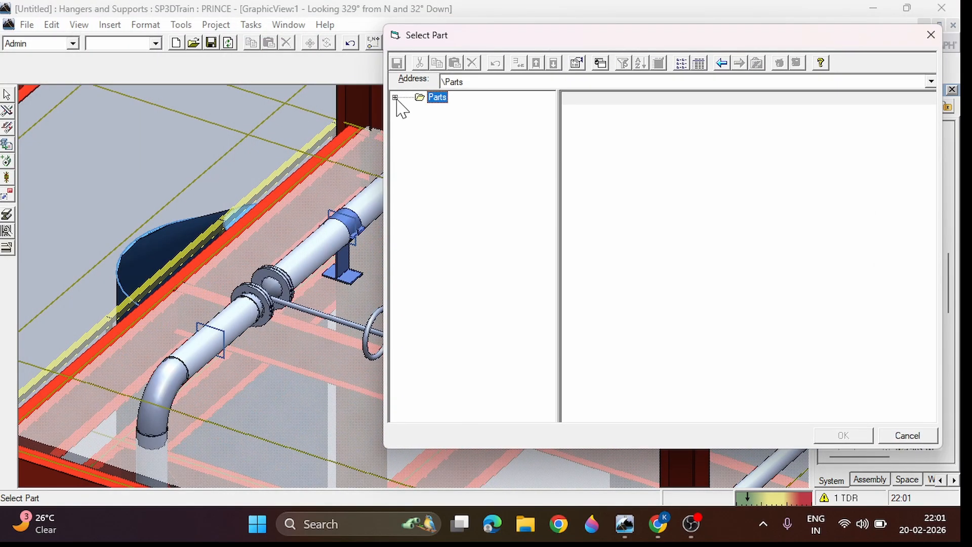
pyautogui.click(395, 97)
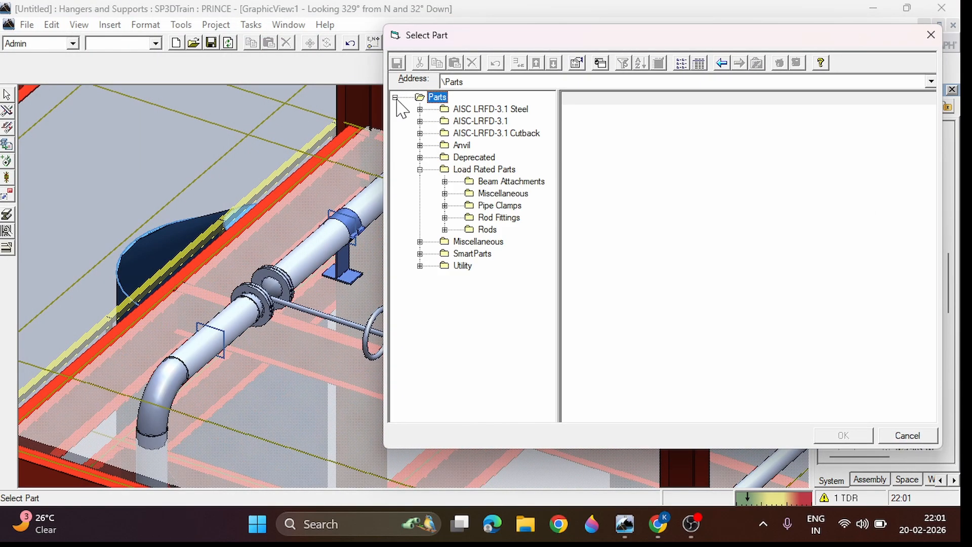
pyautogui.click(419, 253)
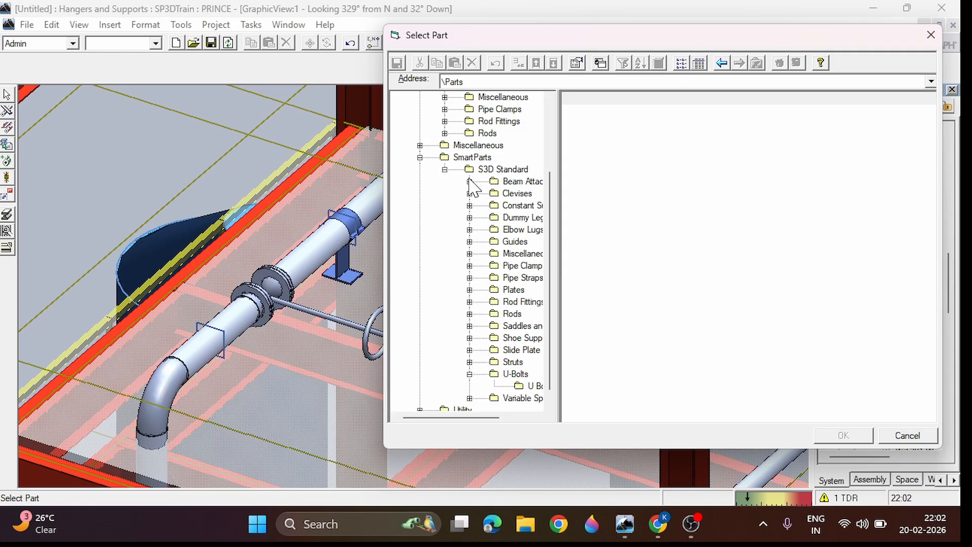
pyautogui.moveTo(556, 253); pyautogui.dragTo(652, 258)
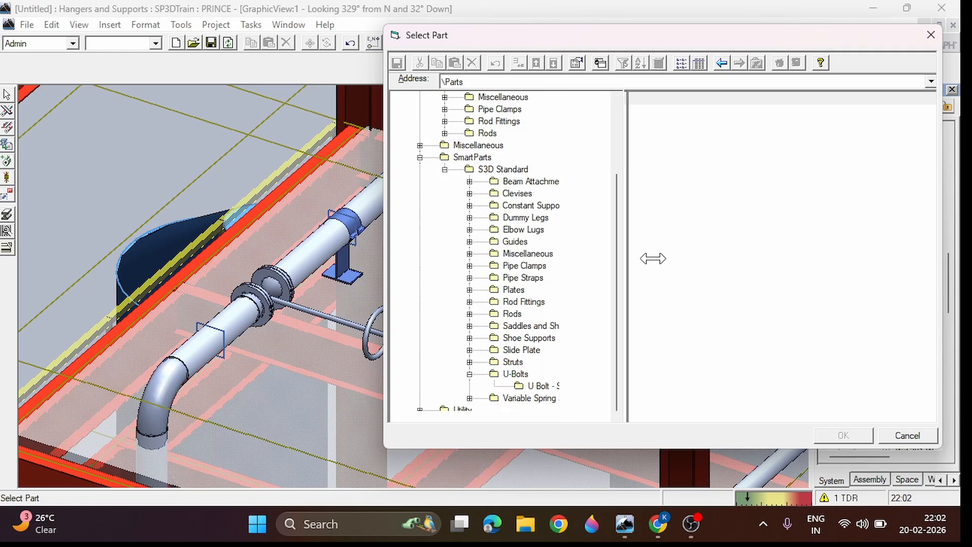
pyautogui.click(514, 374)
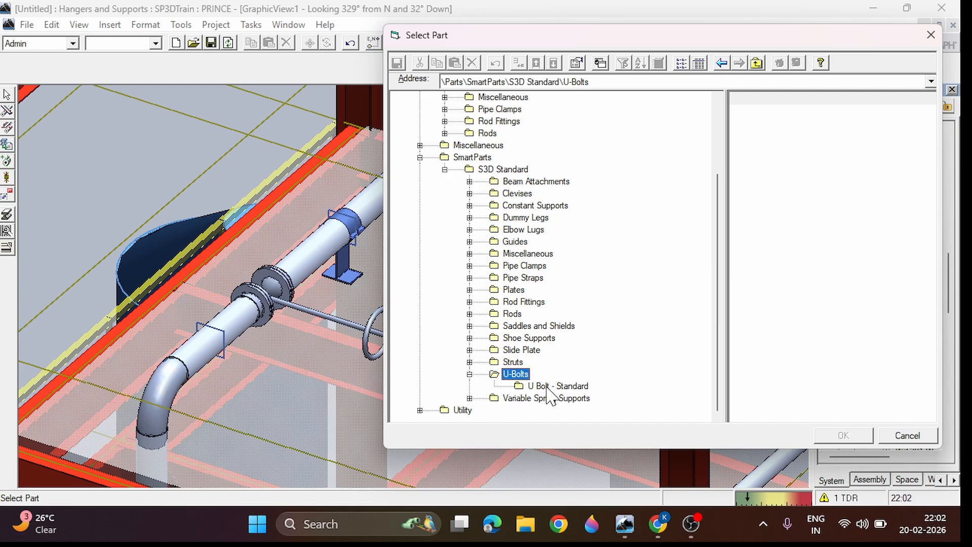
pyautogui.click(560, 387)
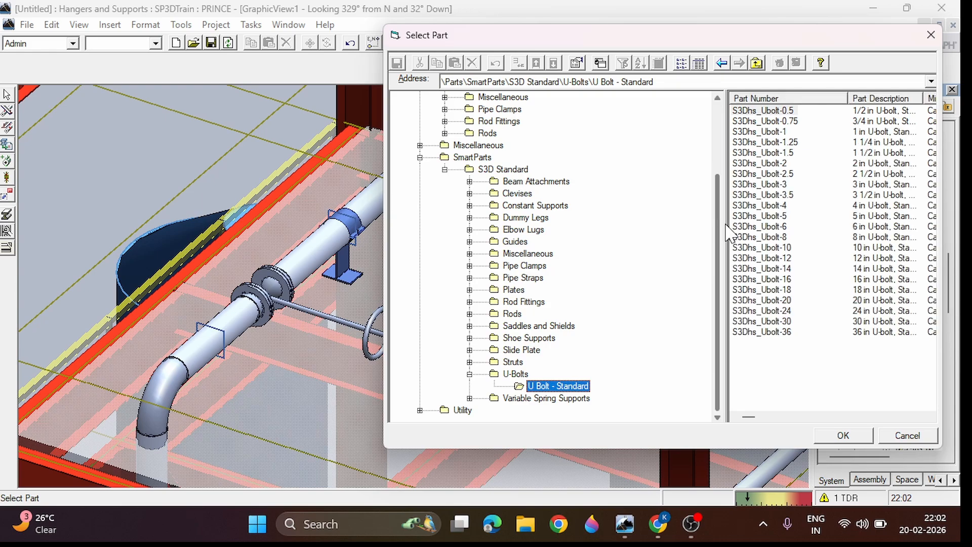
# Step: Choose the 10 in U-bolt, part number S3Dhs_Ubolt-10, as the component to place
pyautogui.moveTo(724, 223); pyautogui.dragTo(371, 221)
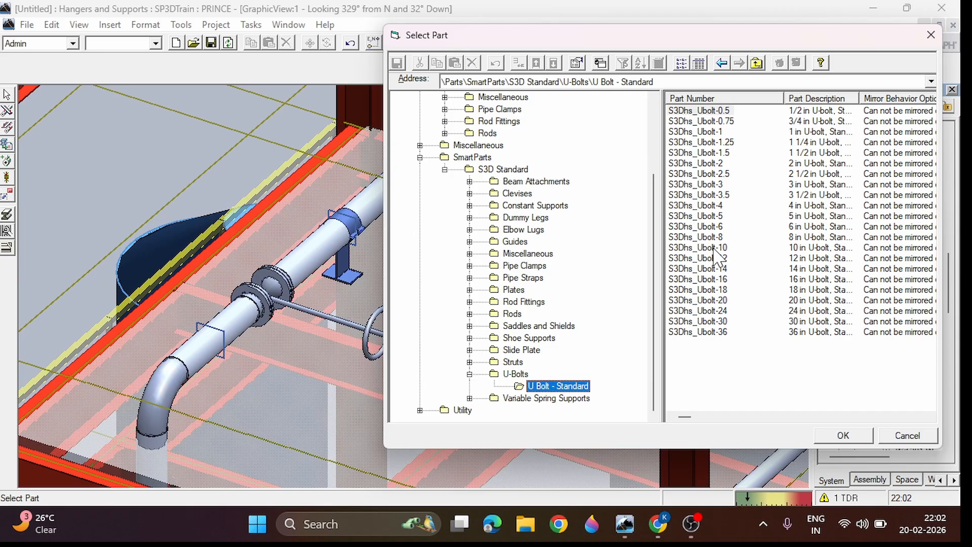
pyautogui.press('Tab')
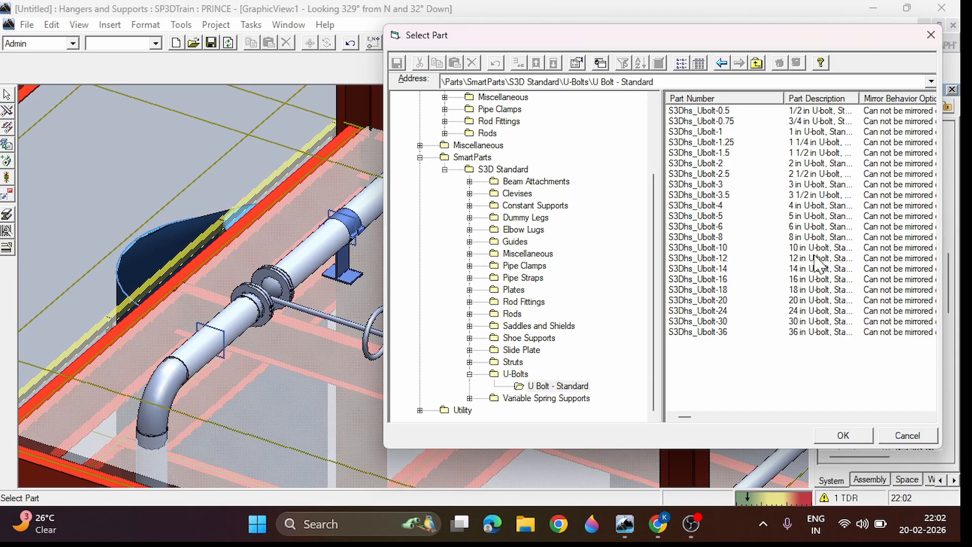
pyautogui.click(804, 250)
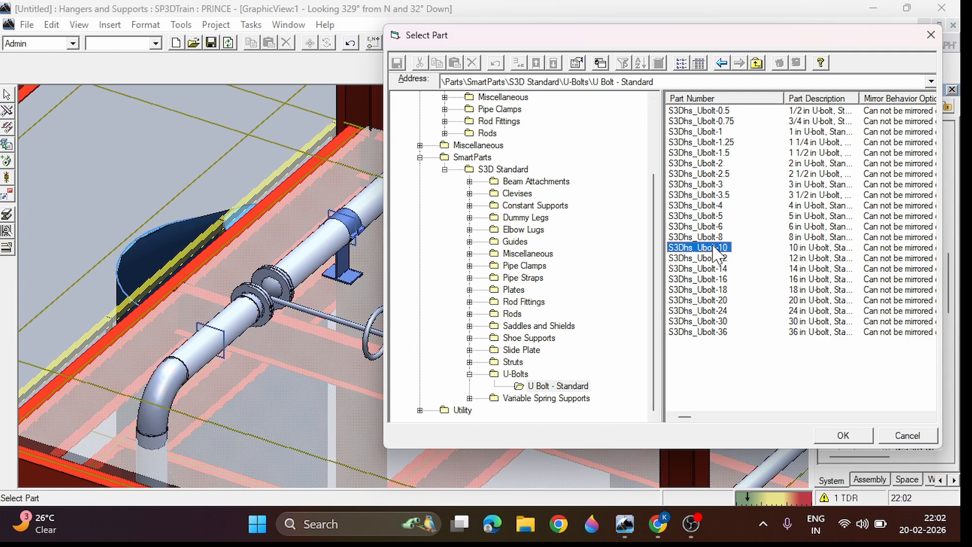
pyautogui.click(843, 436)
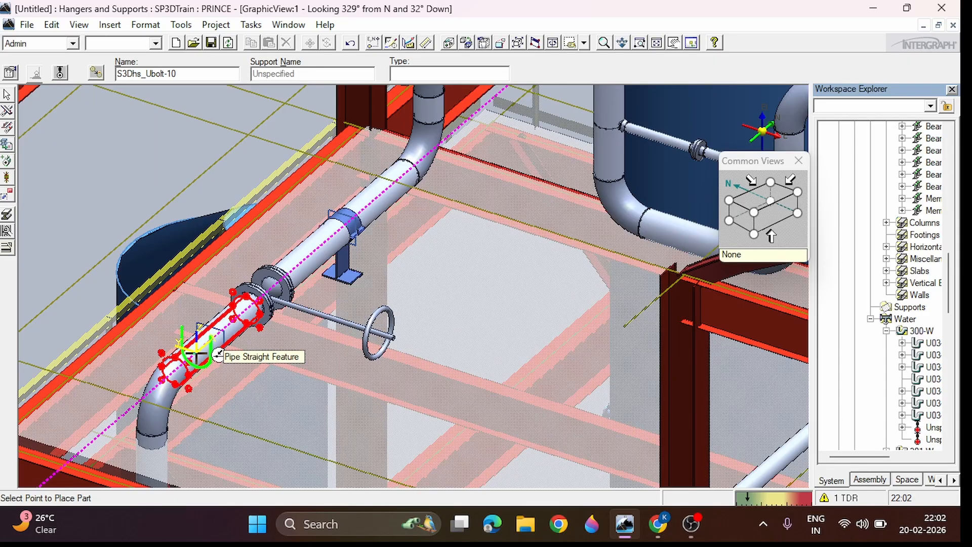
# Step: Place the U-bolt on the pipe at the design support and rotate it until its legs point downward
pyautogui.click(232, 330)
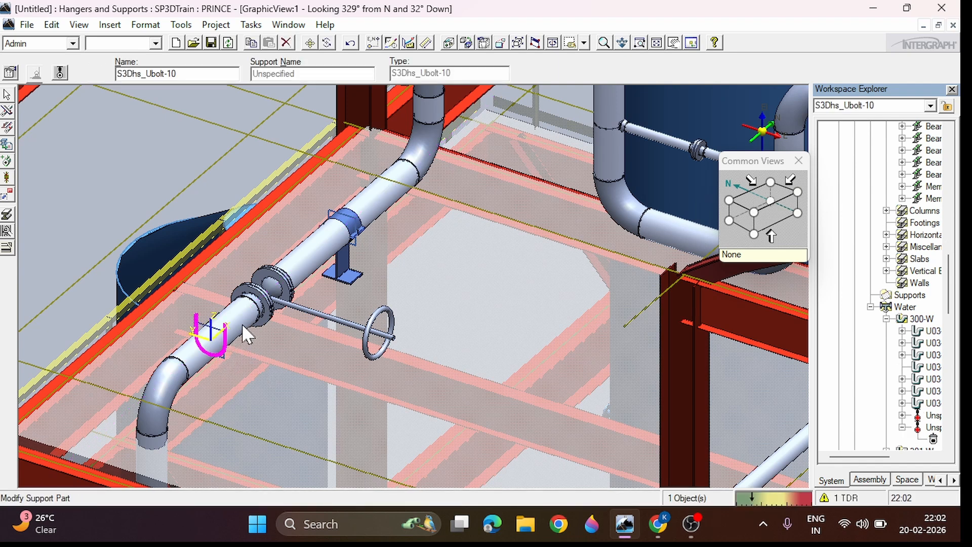
pyautogui.click(206, 350)
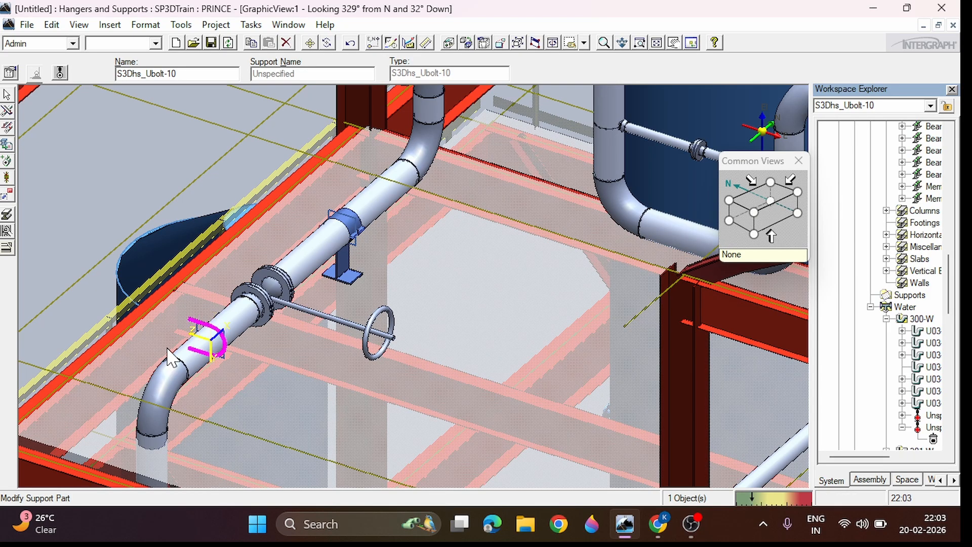
pyautogui.press('Right')
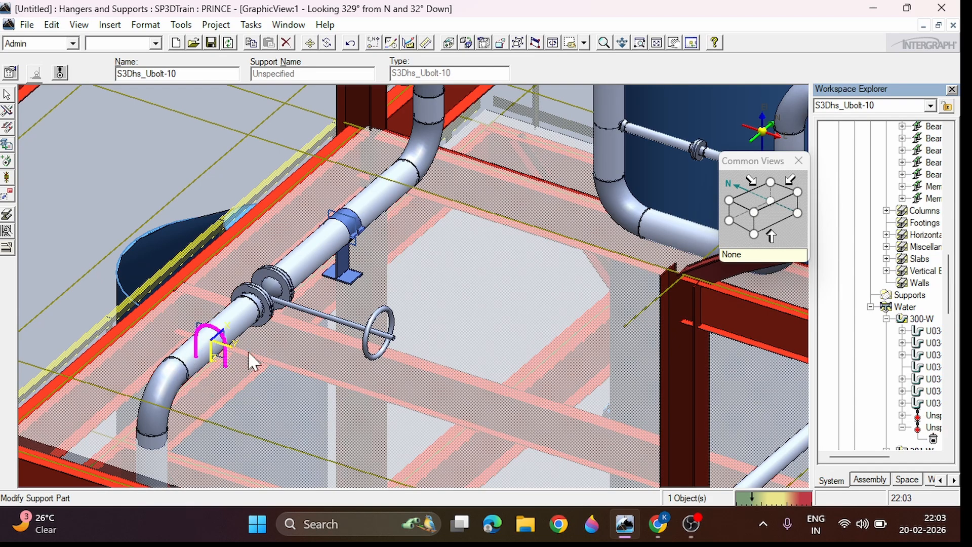
pyautogui.click(7, 95)
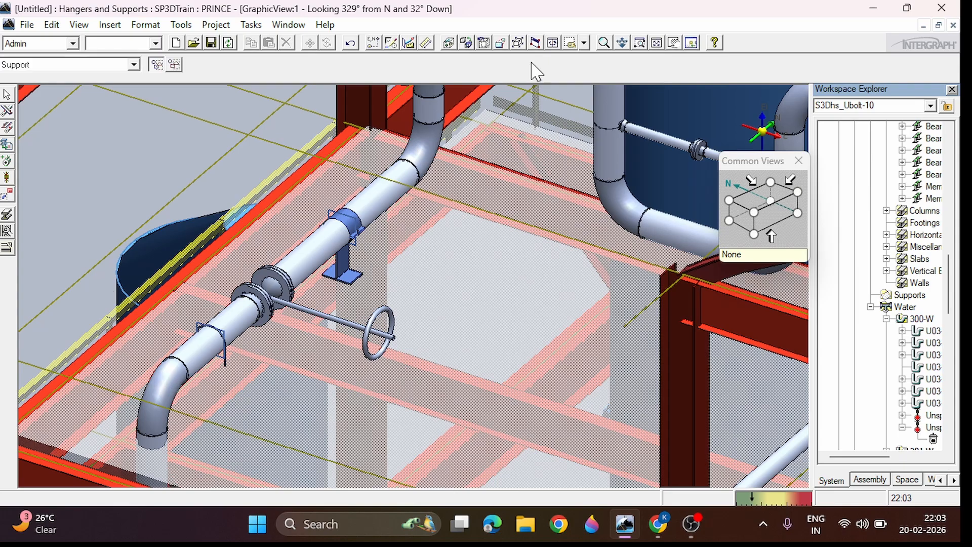
# Step: Examine the placed U-bolt on the pipe up close and from farther away
pyautogui.click(603, 42)
pyautogui.moveTo(248, 405); pyautogui.dragTo(248, 319)
pyautogui.scroll(1, 205, 318)
pyautogui.moveTo(217, 312); pyautogui.dragTo(273, 319, button='middle')
pyautogui.scroll(-8, 274, 328)
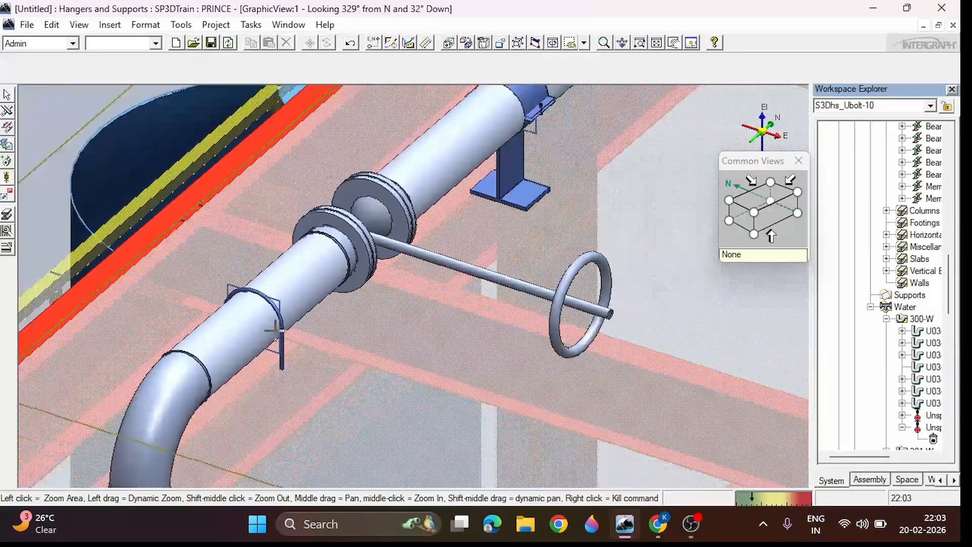
pyautogui.scroll(-3, 274, 328)
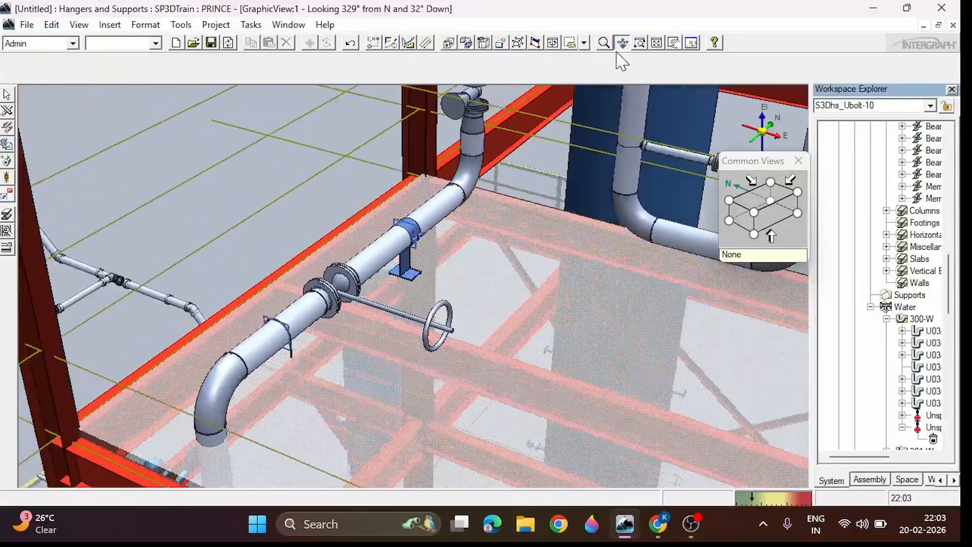
# Step: Examine the pipe run with its U-bolt and the neighbouring pipe support from several viewing angles, ending view navigation
pyautogui.click(622, 43)
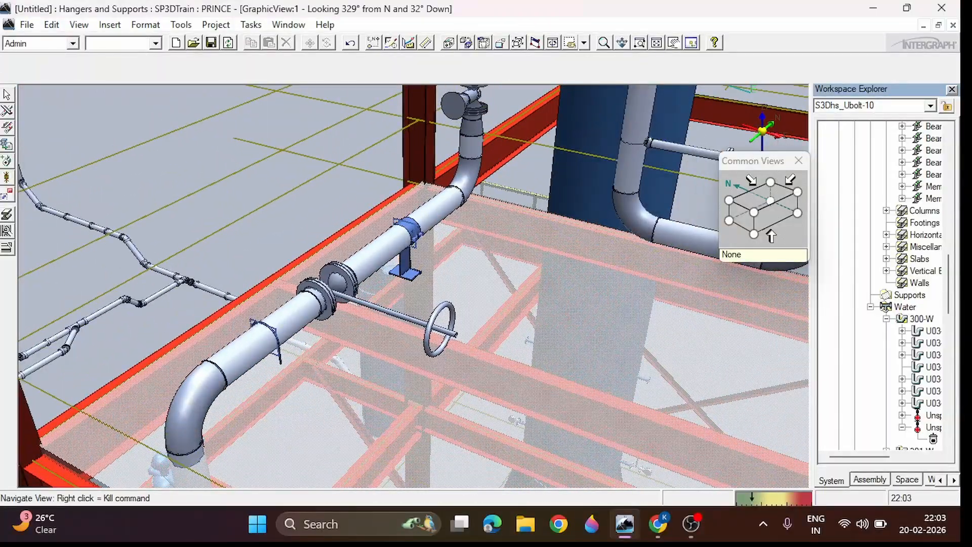
pyautogui.moveTo(405, 304); pyautogui.dragTo(255, 310)
pyautogui.moveTo(337, 221); pyautogui.dragTo(325, 238, button='middle')
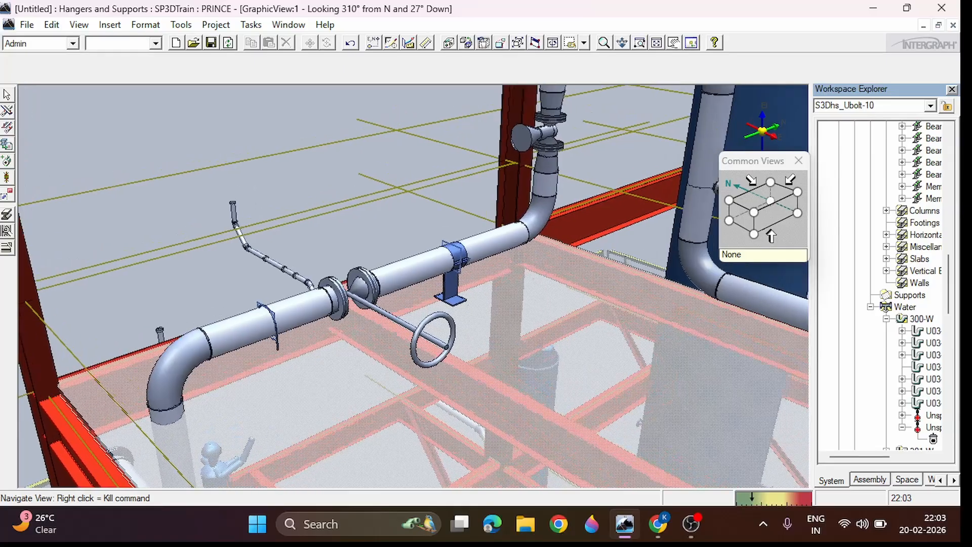
pyautogui.moveTo(325, 238); pyautogui.dragTo(370, 220)
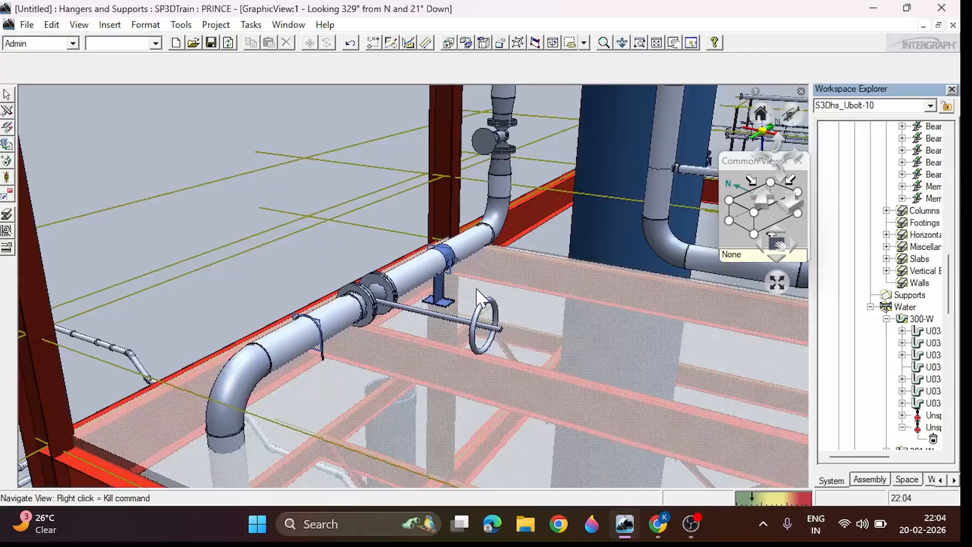
pyautogui.click(800, 92)
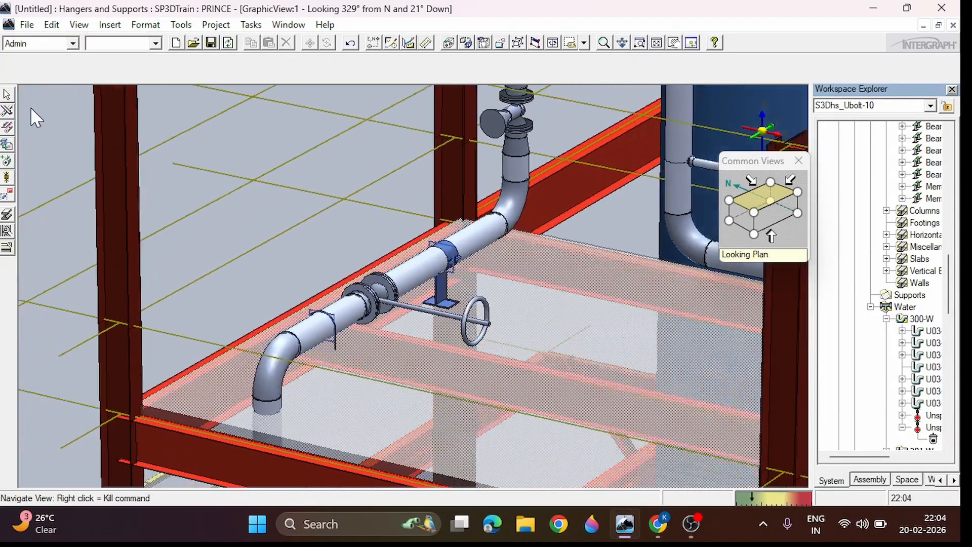
pyautogui.click(8, 92)
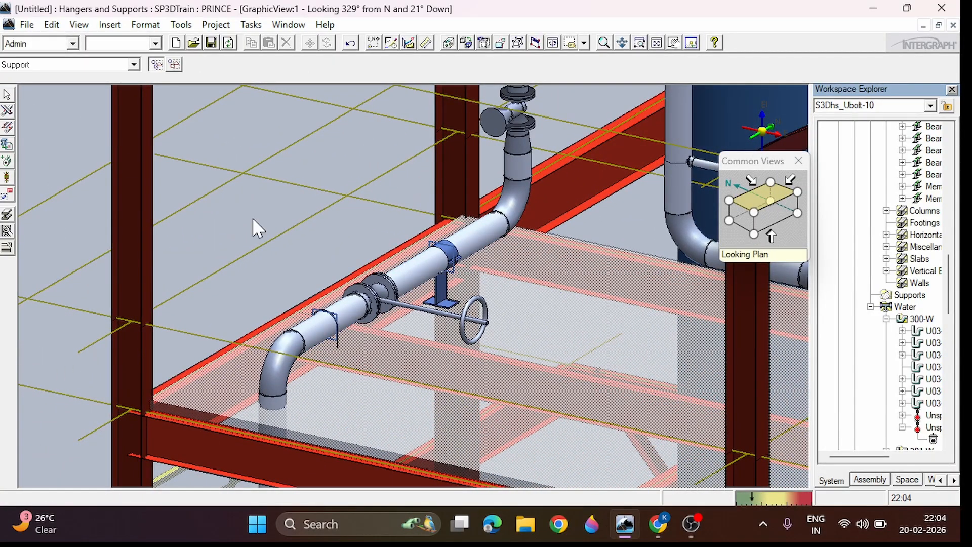
pyautogui.moveTo(658, 537)
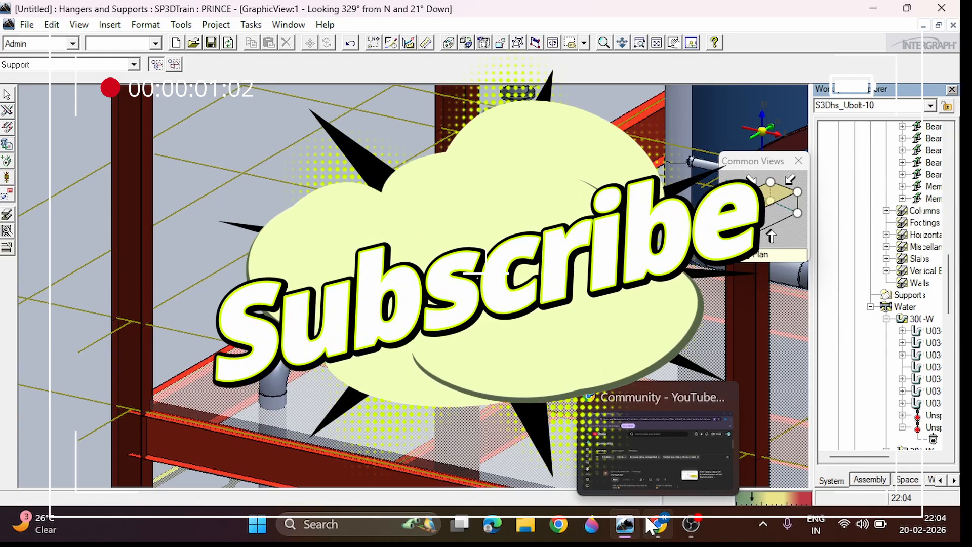